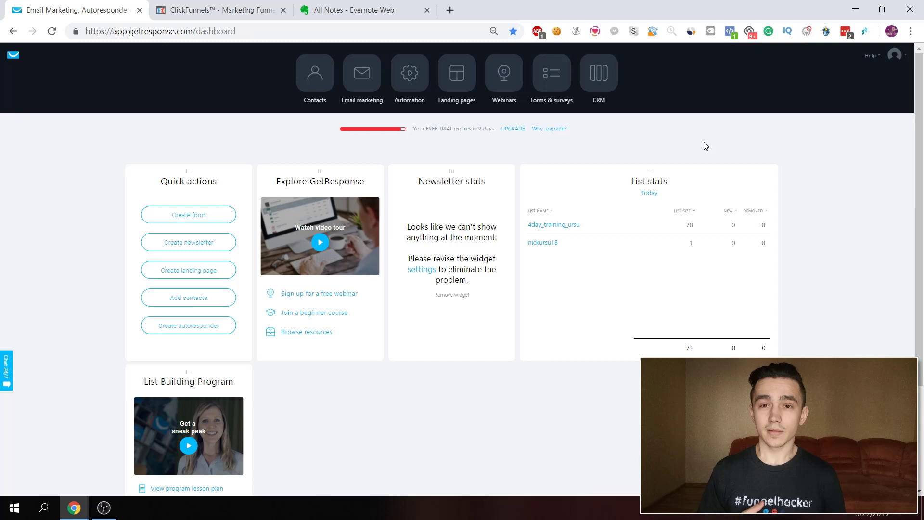
Open Integrations & API to view the existing API key created Mar 6, 2019
{"action": "left_click", "coordinate": [897, 56]}
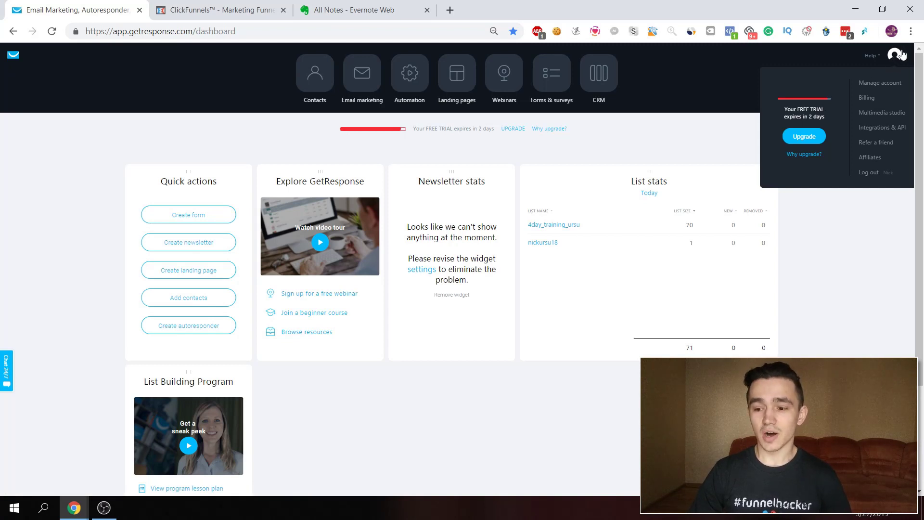
{"action": "left_click", "coordinate": [889, 135]}
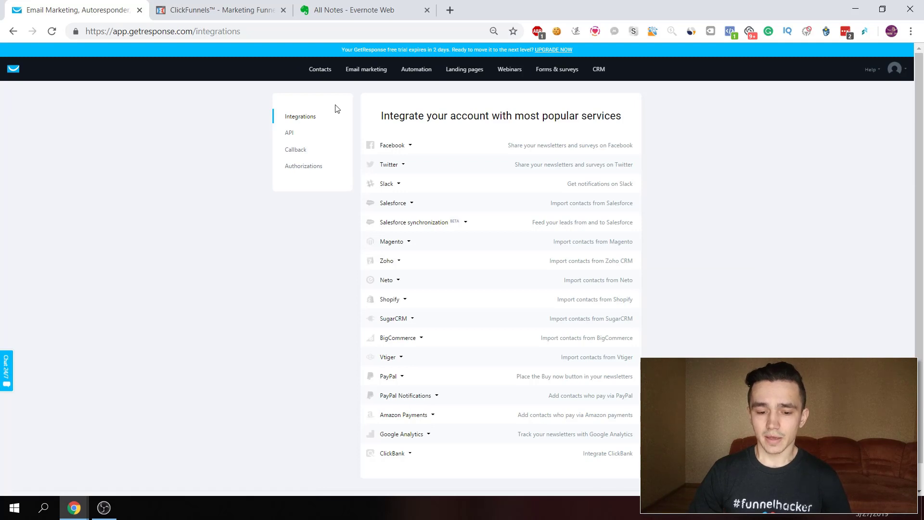
{"action": "left_click", "coordinate": [299, 133]}
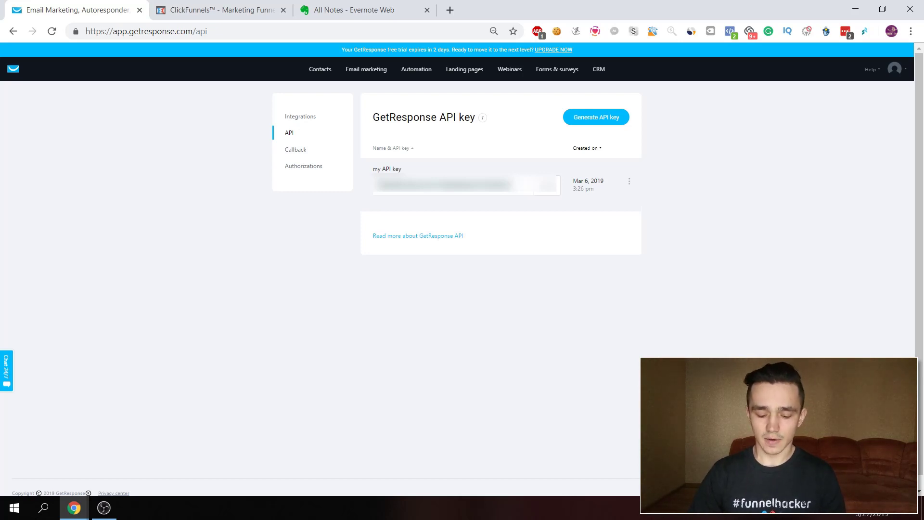
Choose the GetResponse integration in ClickFunnels and fill in its Nickname and API Key fields
{"action": "left_click", "coordinate": [227, 4]}
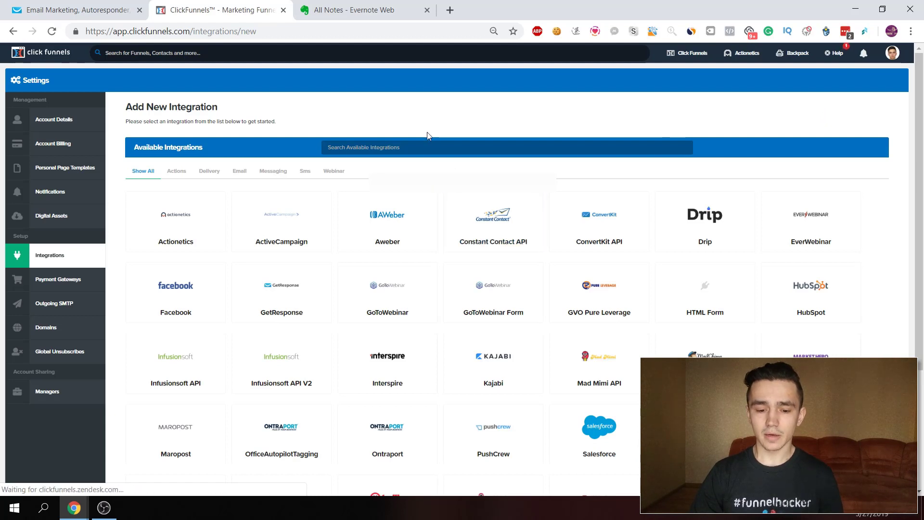
{"action": "type", "text": "get"}
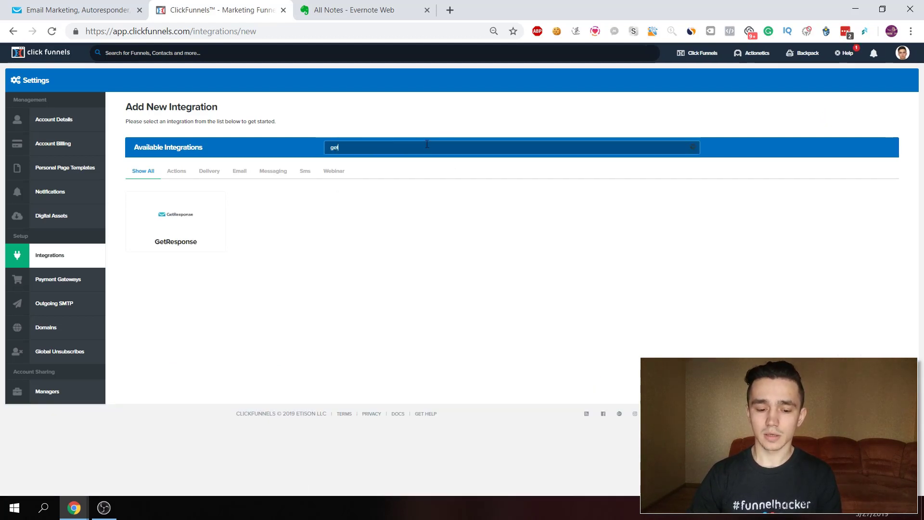
{"action": "left_click", "coordinate": [166, 217]}
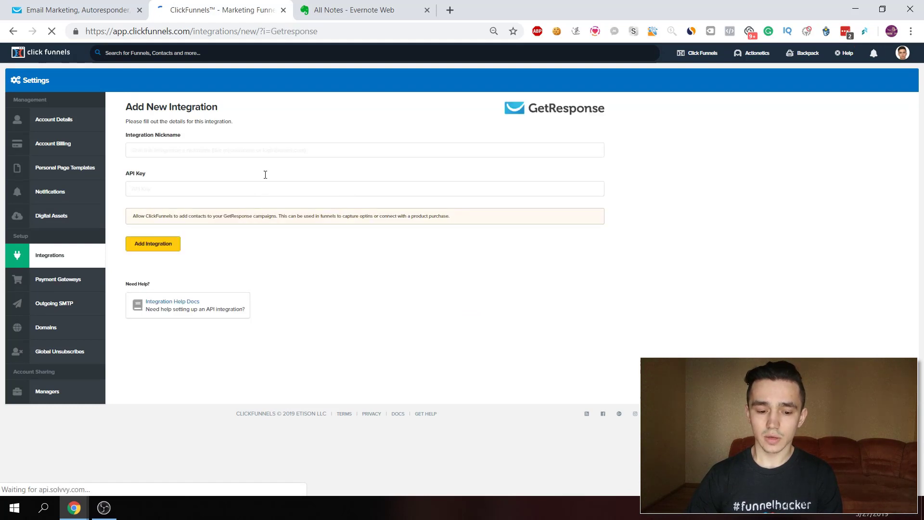
{"action": "left_click", "coordinate": [217, 153]}
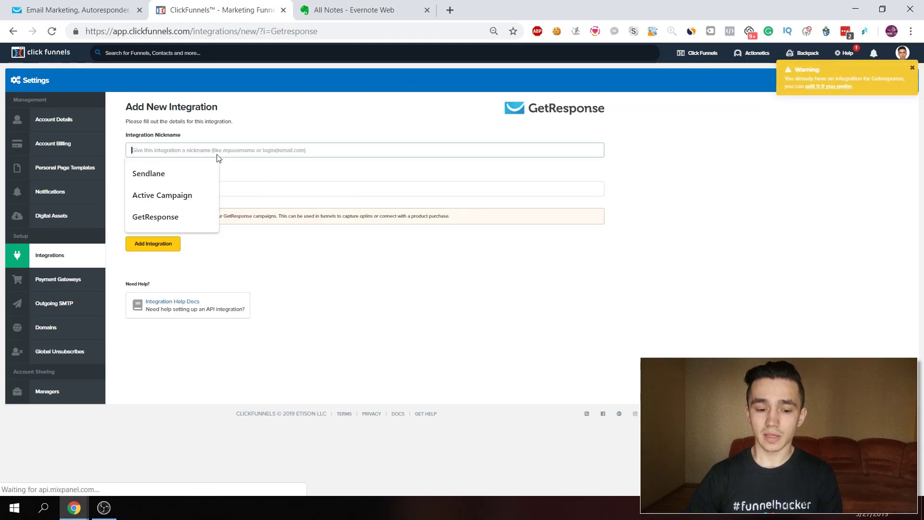
{"action": "left_click", "coordinate": [318, 191]}
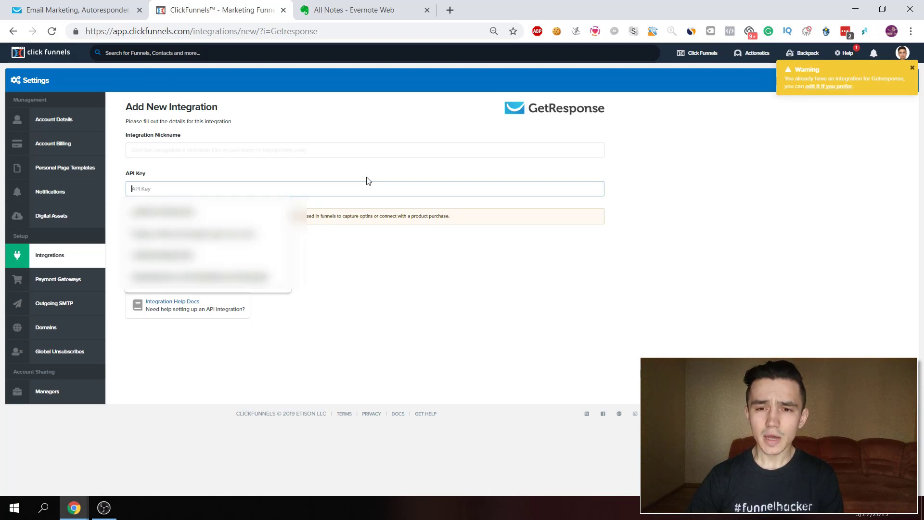
{"action": "left_click", "coordinate": [450, 301]}
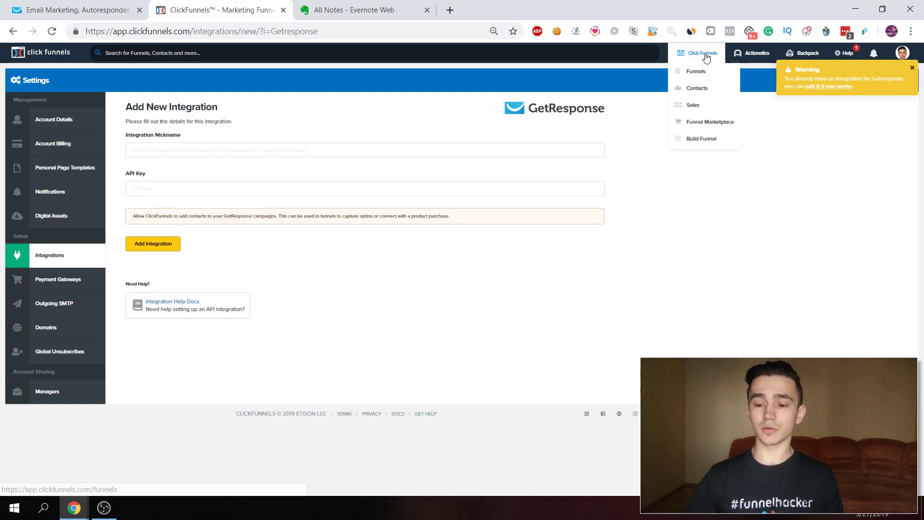
{"action": "mouse_move", "coordinate": [698, 52]}
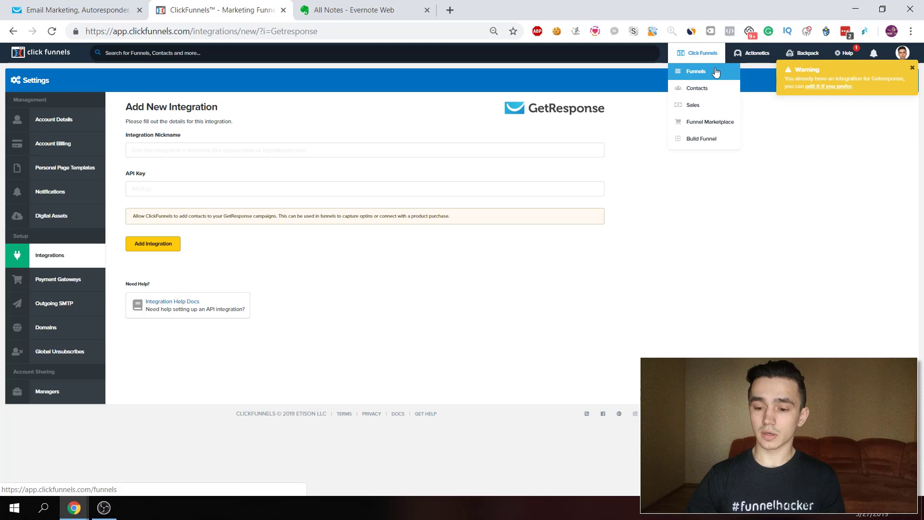
Review The Value Funnel 2.0 steps, then return to the GetResponse API key tab
{"action": "left_click", "coordinate": [715, 70]}
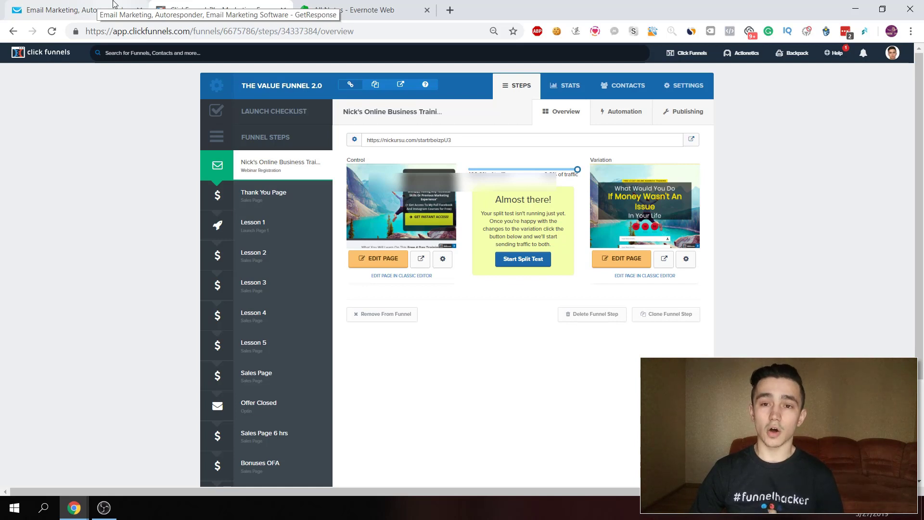
{"action": "left_click", "coordinate": [113, 5]}
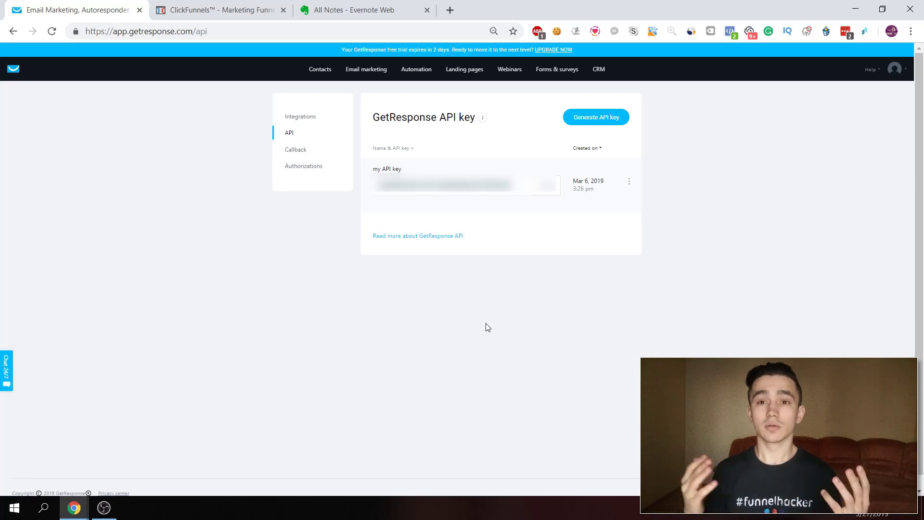
Create a new automation message draft for the 4day_training_ursu list
{"action": "left_click", "coordinate": [184, 6]}
{"action": "left_click", "coordinate": [85, 8]}
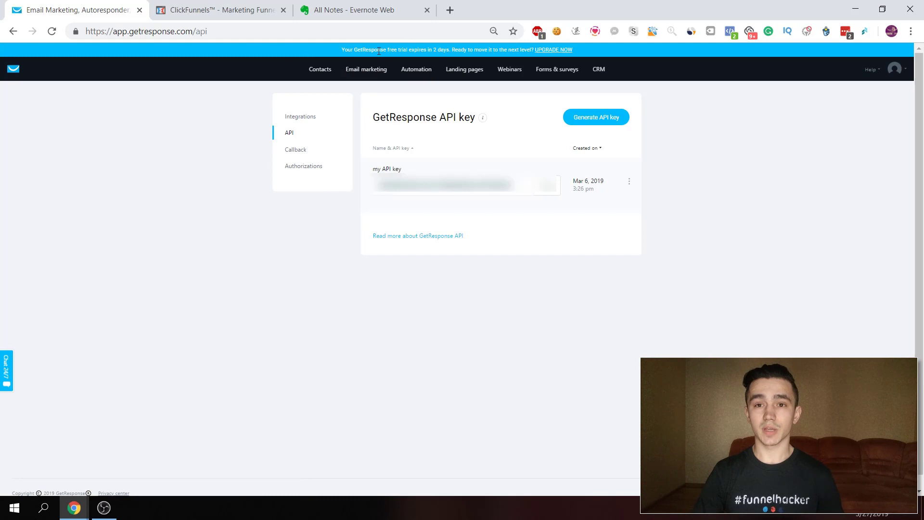
{"action": "left_click", "coordinate": [413, 70]}
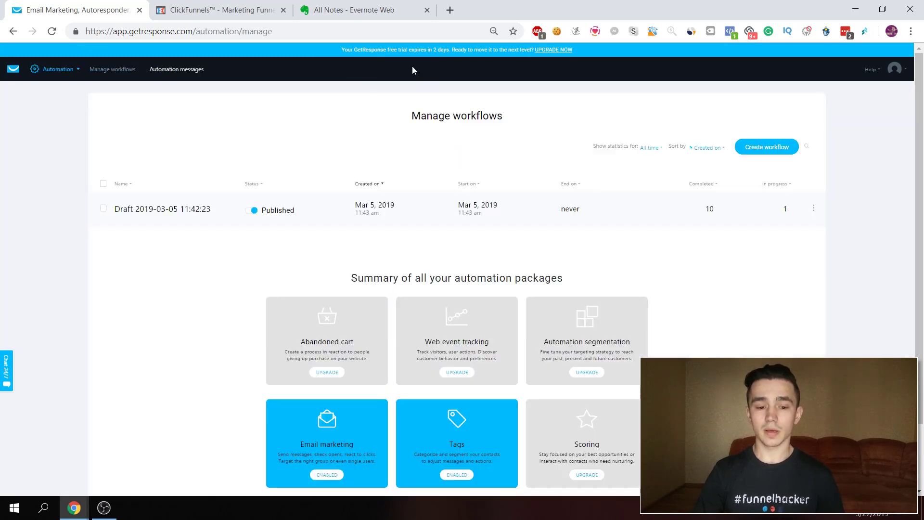
{"action": "left_click", "coordinate": [170, 70]}
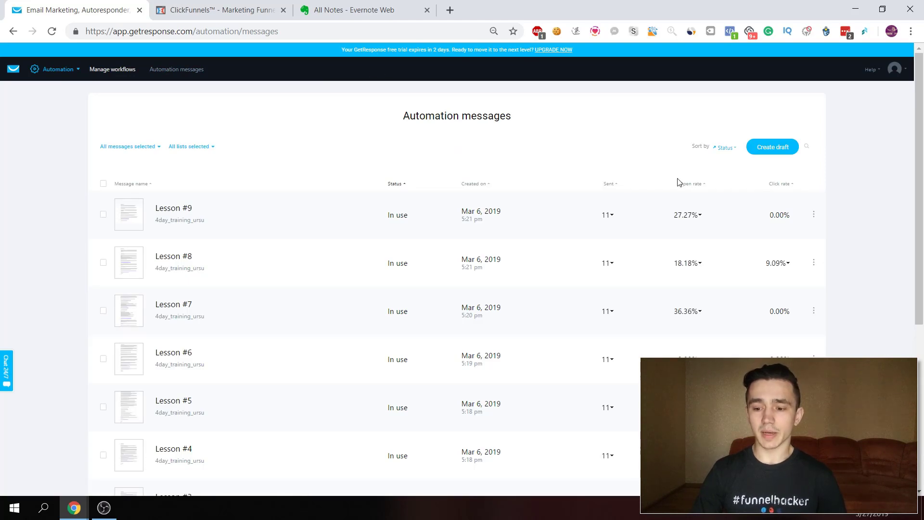
{"action": "left_click", "coordinate": [778, 149]}
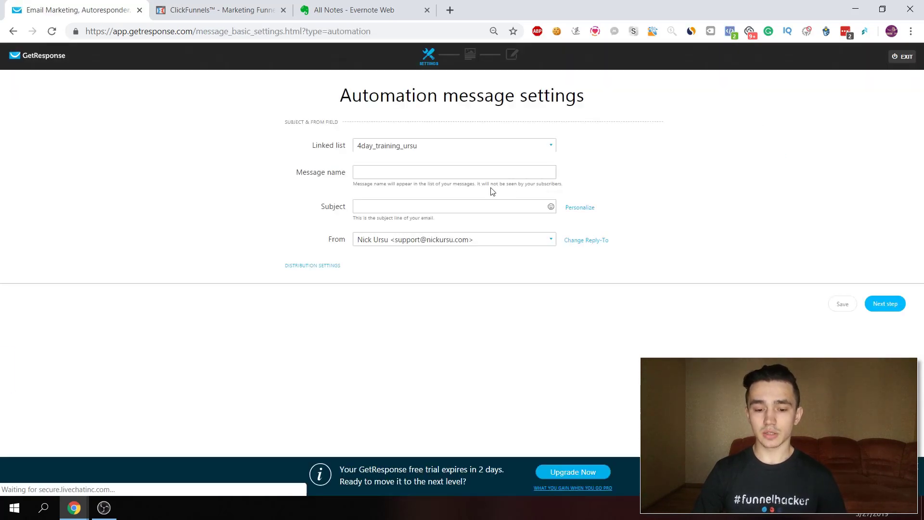
Name the message 'Lesson #10', give it subject 'Bla Bla Bla', and continue to templates
{"action": "left_click", "coordinate": [471, 175]}
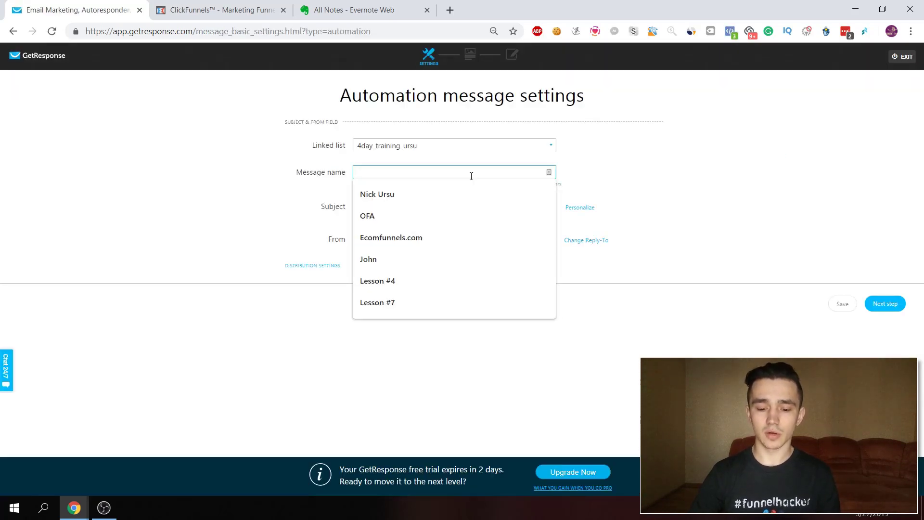
{"action": "type", "text": "Lesson #"}
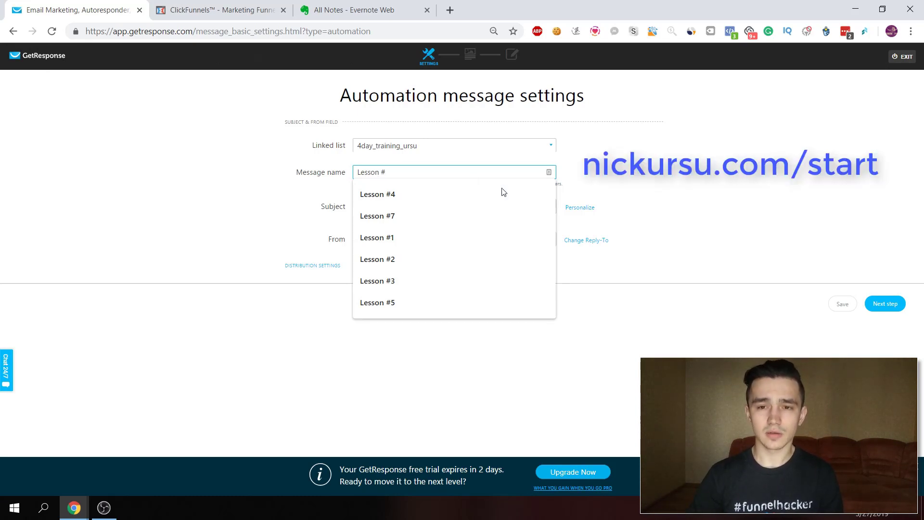
{"action": "type", "text": "10"}
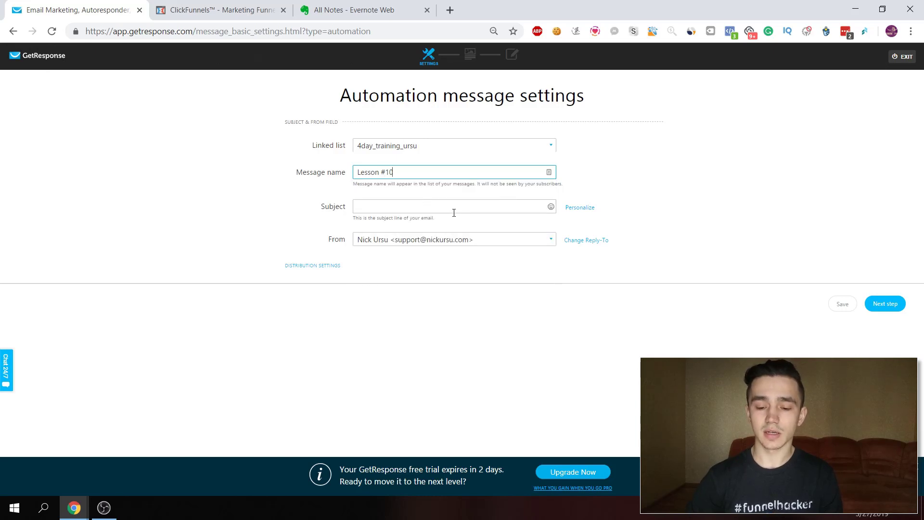
{"action": "left_click", "coordinate": [465, 209]}
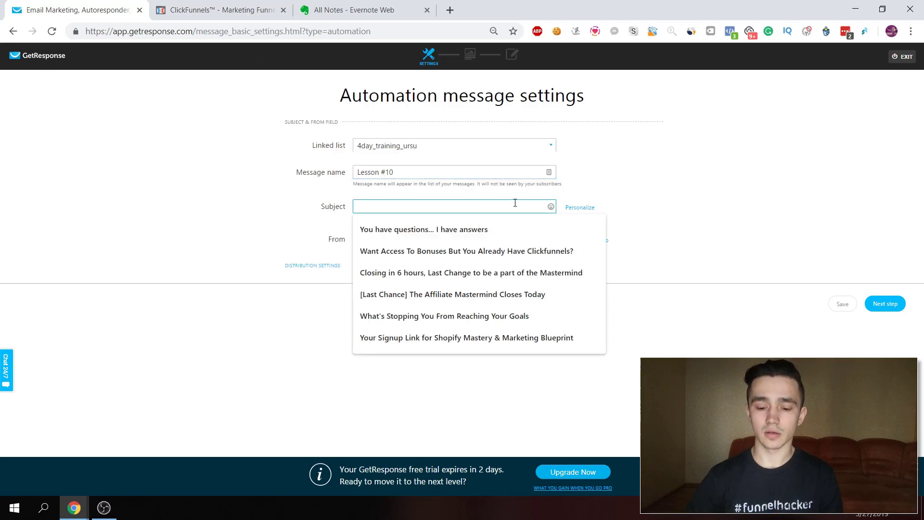
{"action": "type", "text": "Bla Bla Bla"}
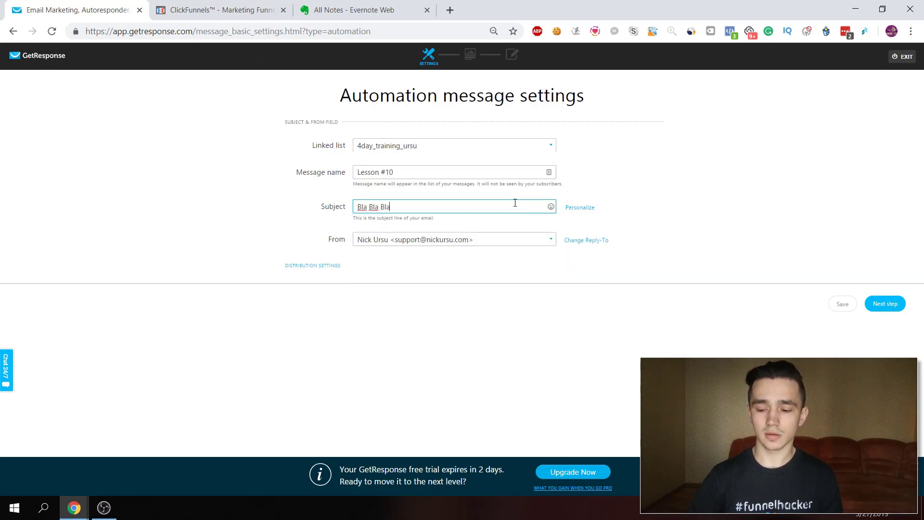
{"action": "left_click", "coordinate": [895, 311]}
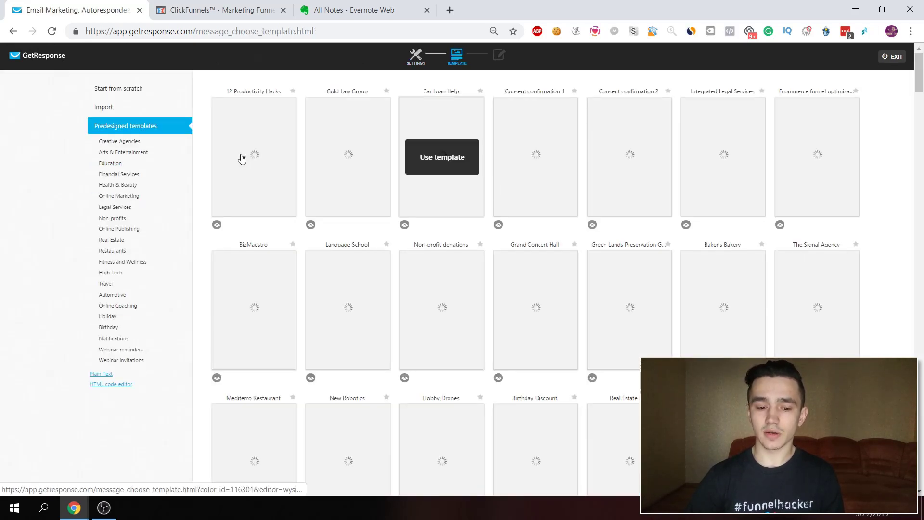
Use a blank single-column layout, delete its image block, and select the placeholder text
{"action": "left_click", "coordinate": [117, 88]}
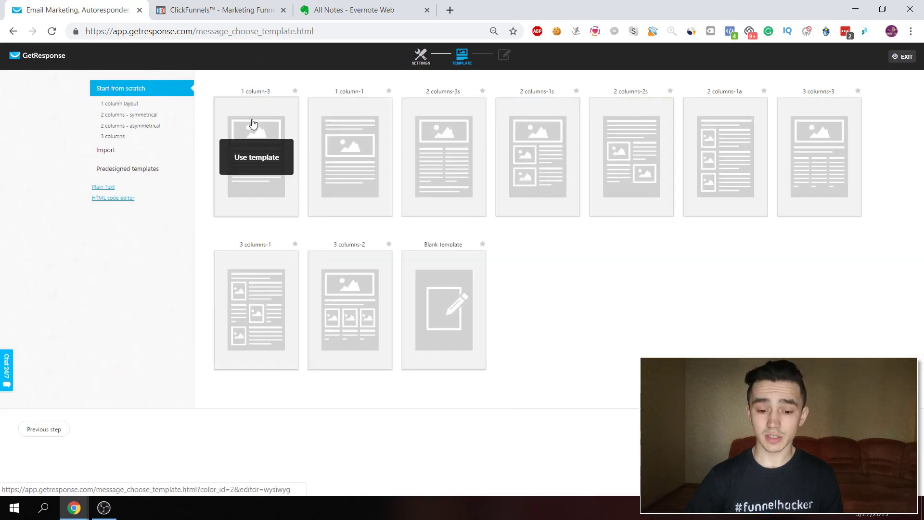
{"action": "left_click", "coordinate": [270, 158]}
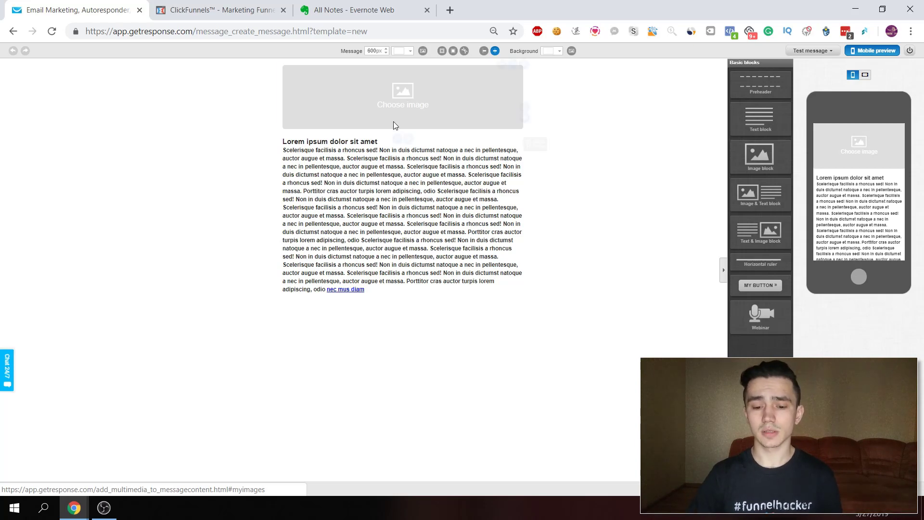
{"action": "left_click", "coordinate": [525, 64]}
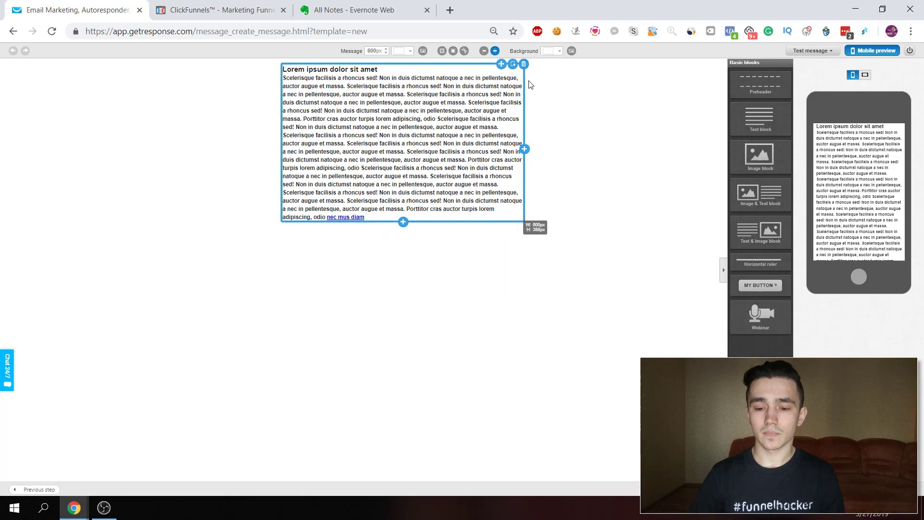
{"action": "double_click", "coordinate": [426, 110]}
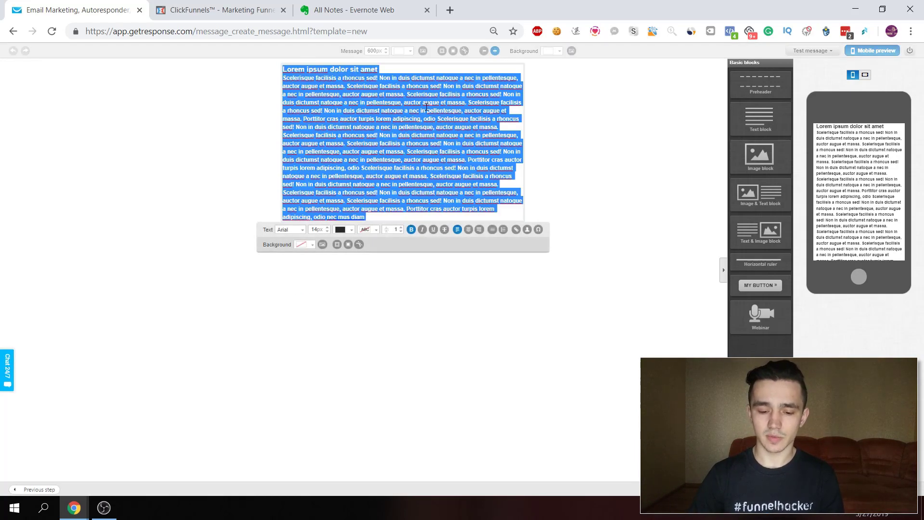
{"action": "type", "text": "TY"}
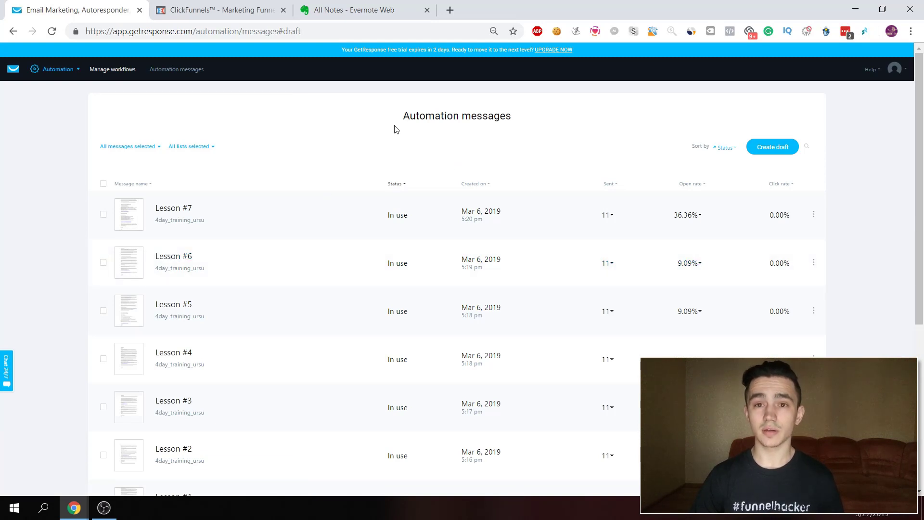
Create a new workflow using the Build from scratch option
{"action": "left_click", "coordinate": [127, 71]}
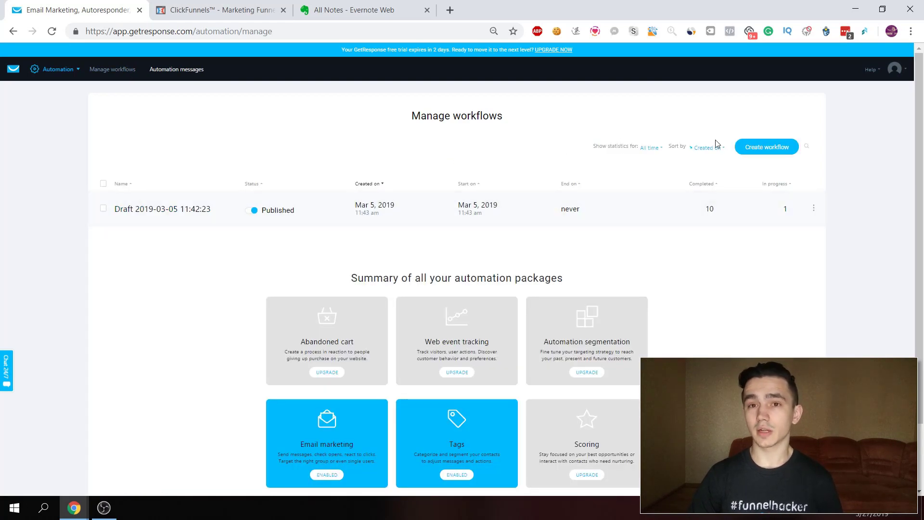
{"action": "left_click", "coordinate": [768, 146]}
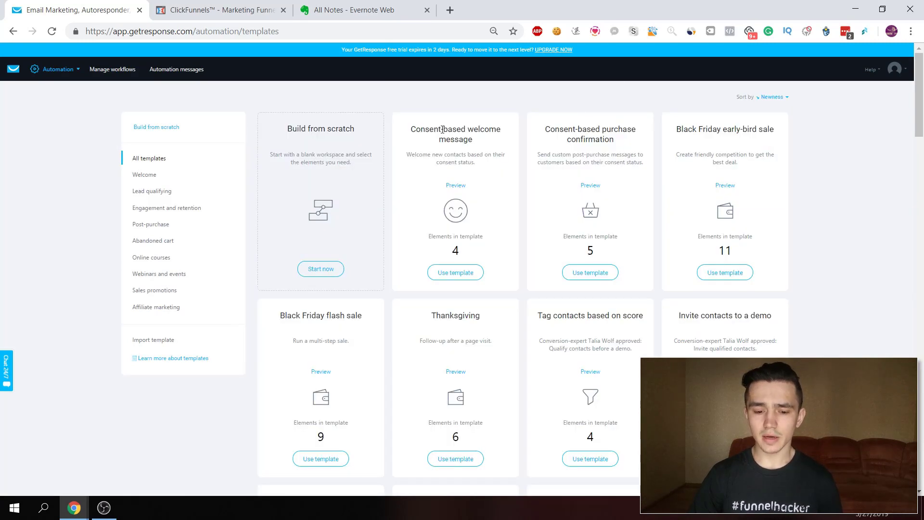
{"action": "left_click", "coordinate": [321, 268]}
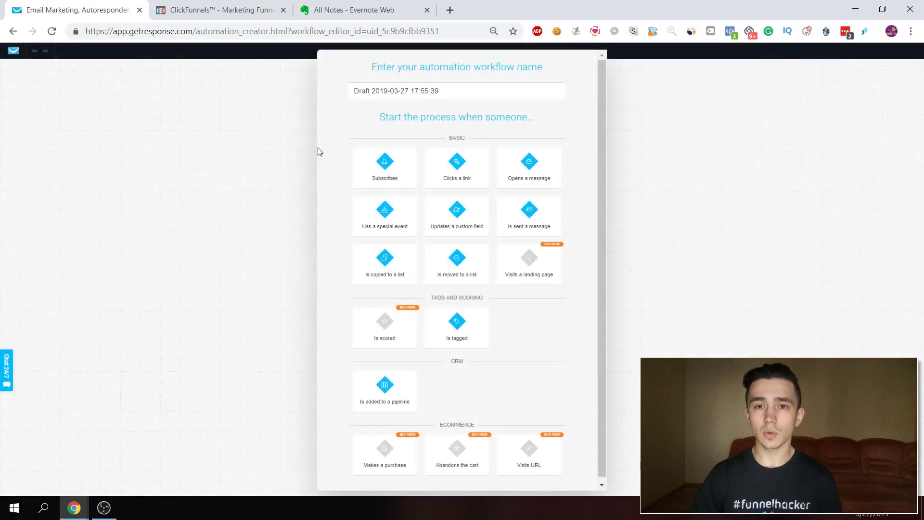
Trigger on API subscriptions to 4day_training_ursu and place a Send message step below
{"action": "left_click", "coordinate": [399, 160]}
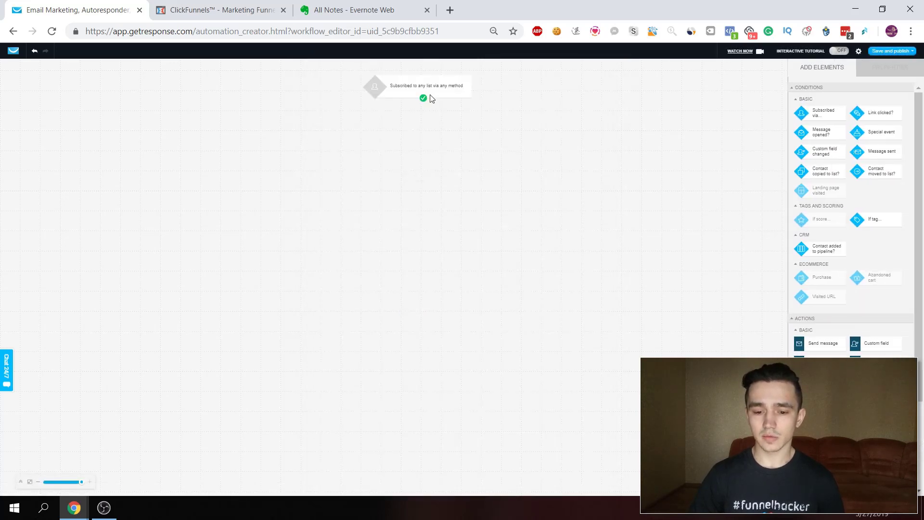
{"action": "left_click", "coordinate": [428, 89]}
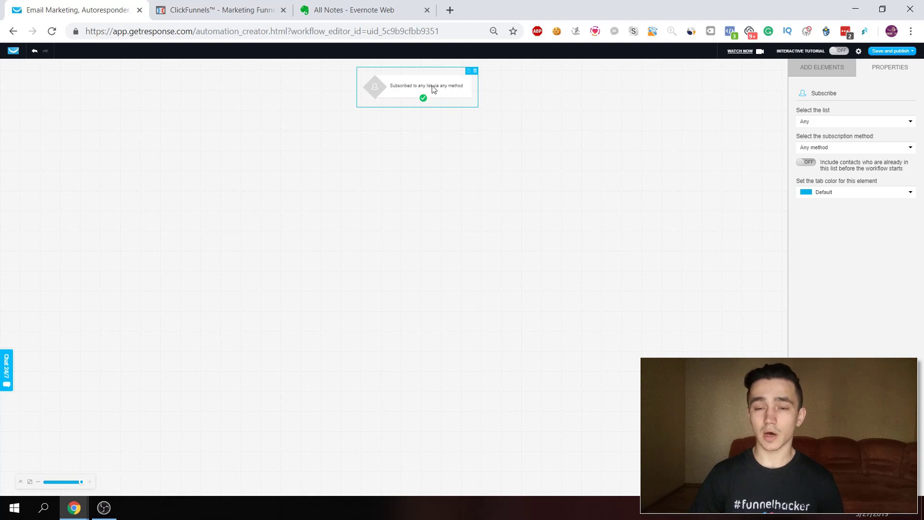
{"action": "left_click", "coordinate": [871, 124]}
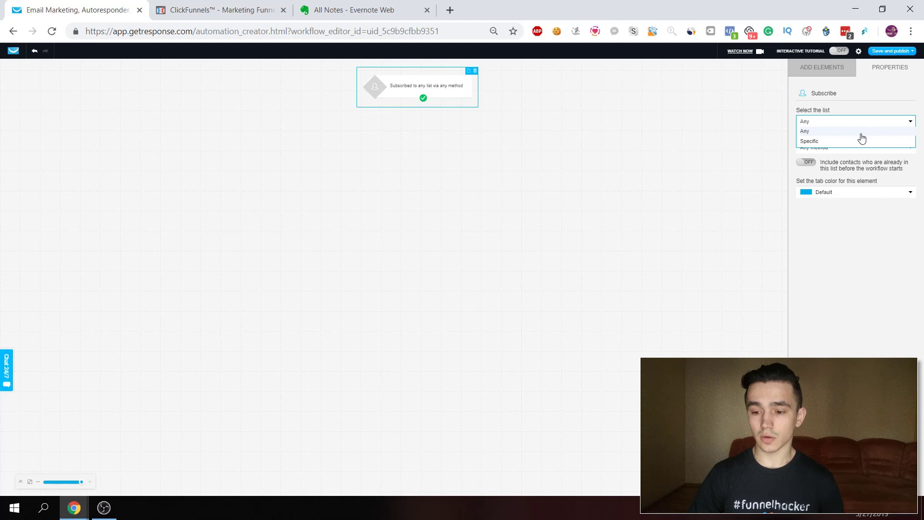
{"action": "left_click", "coordinate": [859, 141]}
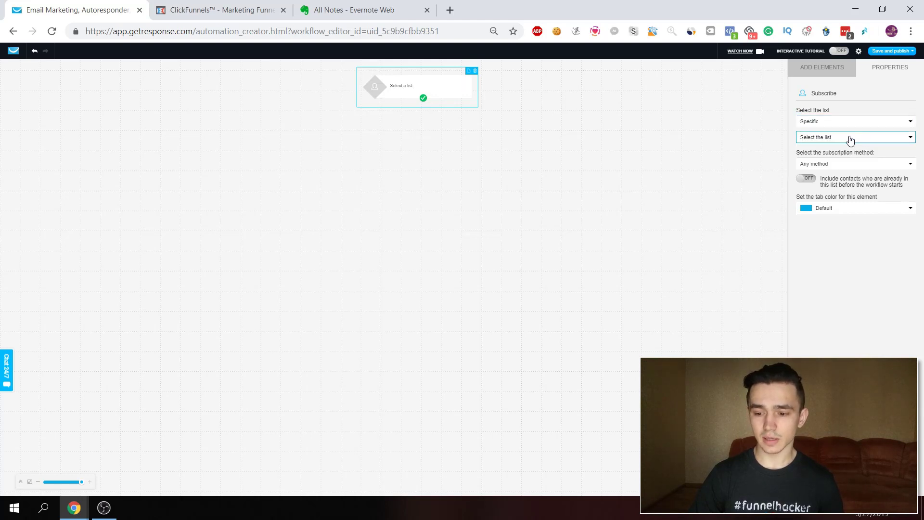
{"action": "left_click", "coordinate": [851, 140]}
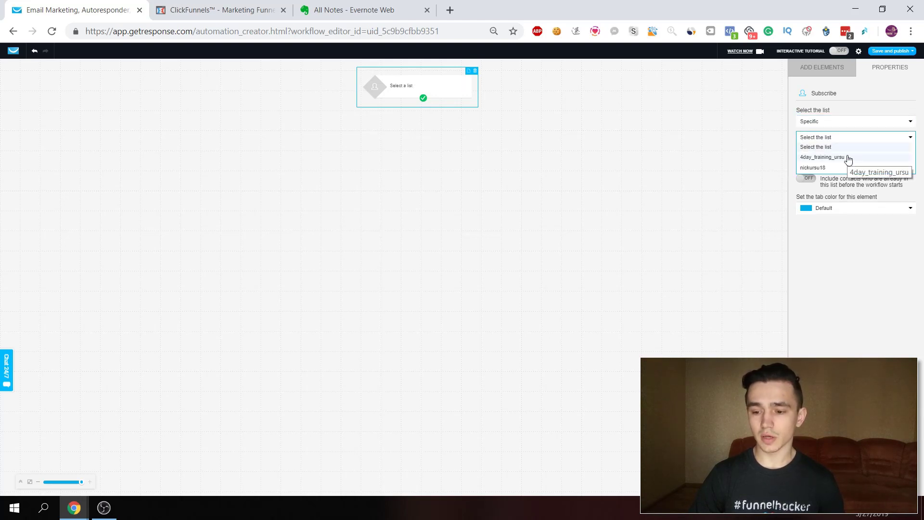
{"action": "left_click", "coordinate": [849, 158]}
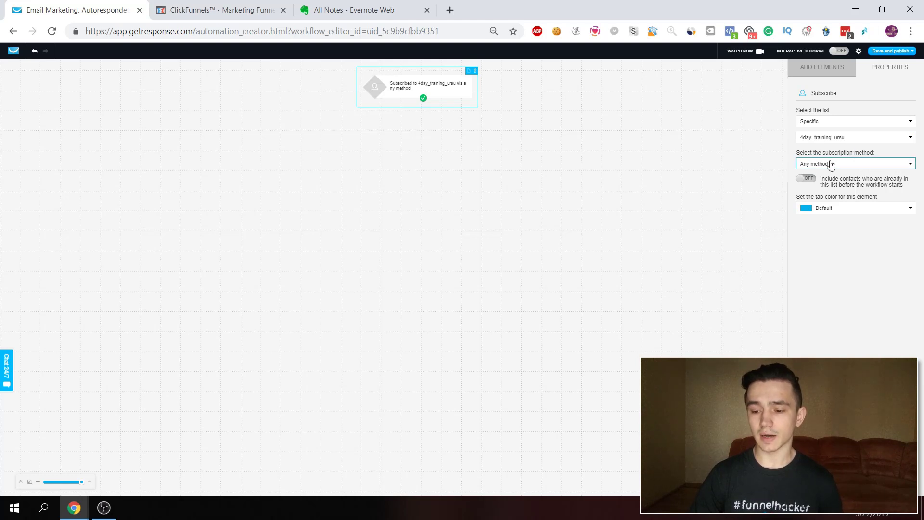
{"action": "left_click", "coordinate": [832, 165]}
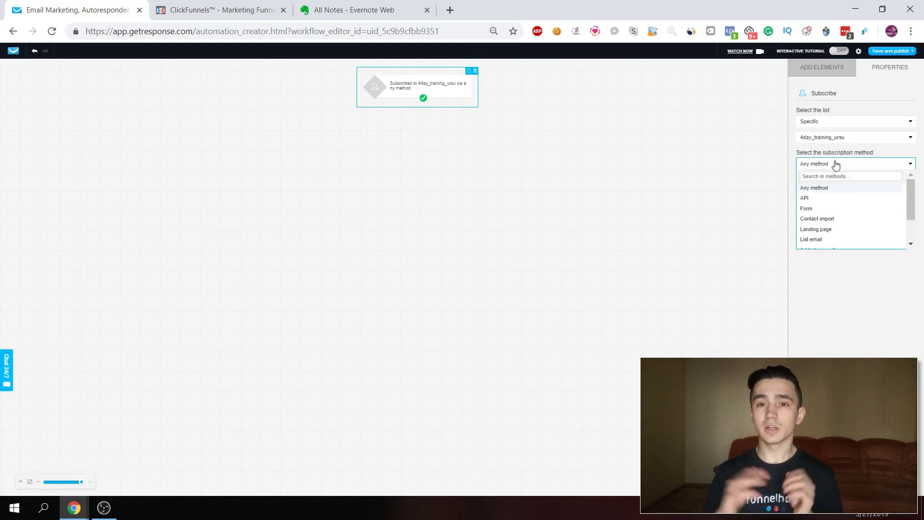
{"action": "left_click", "coordinate": [833, 200]}
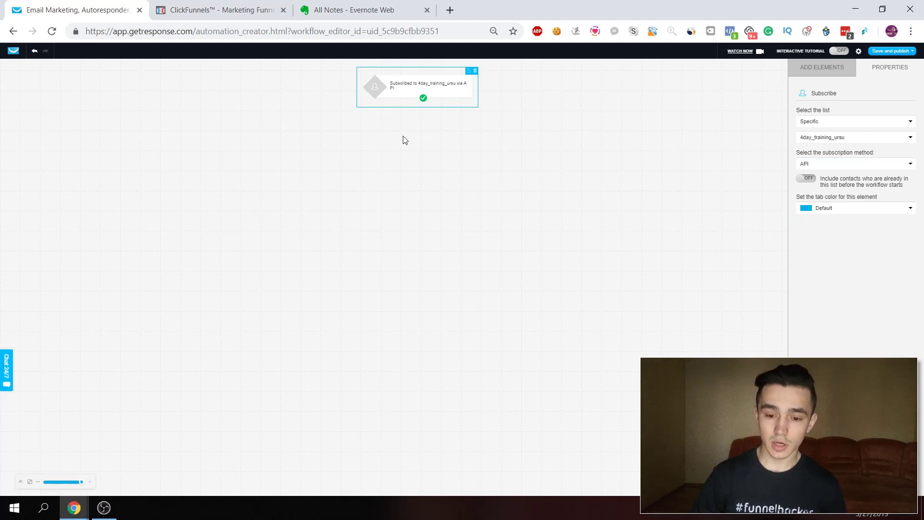
{"action": "left_click", "coordinate": [822, 70]}
{"action": "left_click_drag", "start_coordinate": [824, 352], "coordinate": [421, 155]}
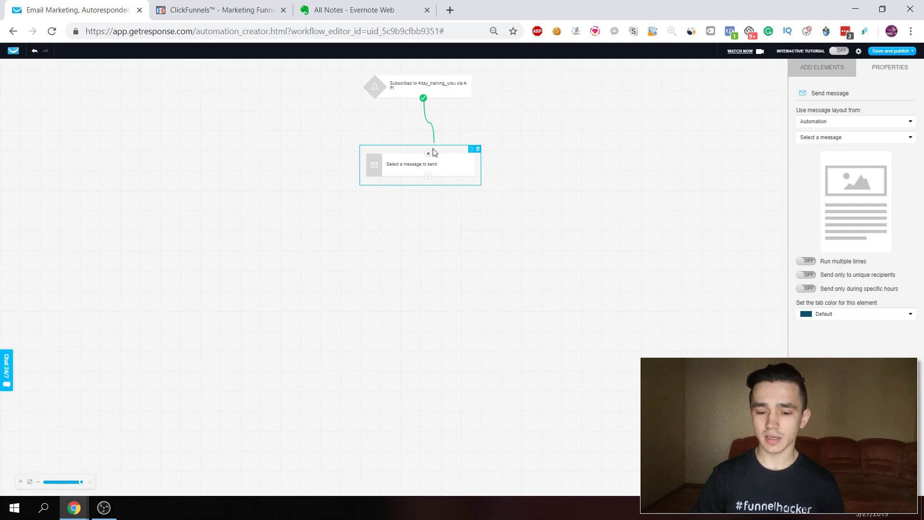
Connect the trigger to Send message and have it send the Lesson #10 draft
{"action": "left_click_drag", "start_coordinate": [434, 152], "coordinate": [424, 139]}
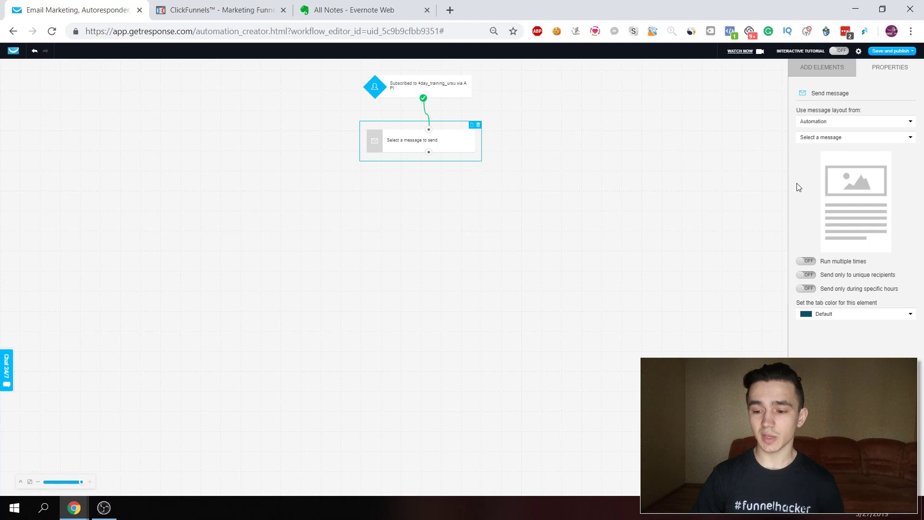
{"action": "left_click", "coordinate": [831, 123]}
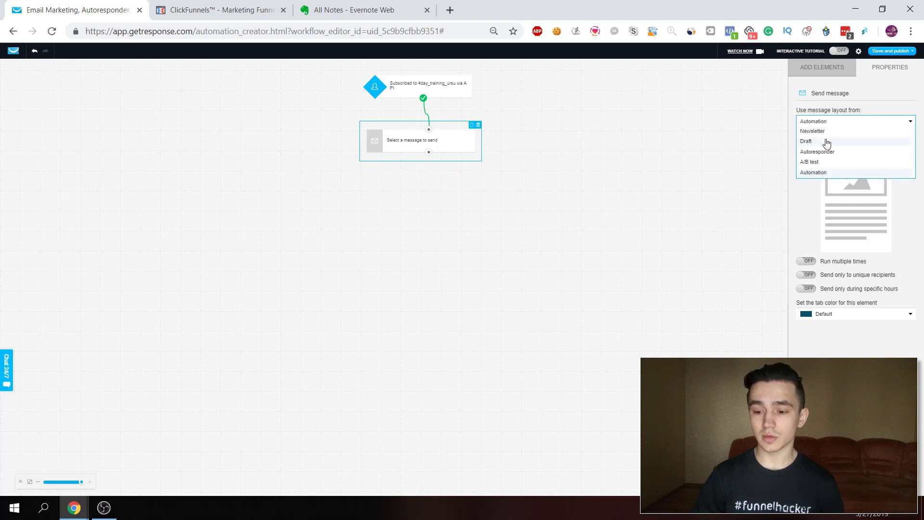
{"action": "left_click", "coordinate": [828, 143]}
{"action": "left_click", "coordinate": [829, 139]}
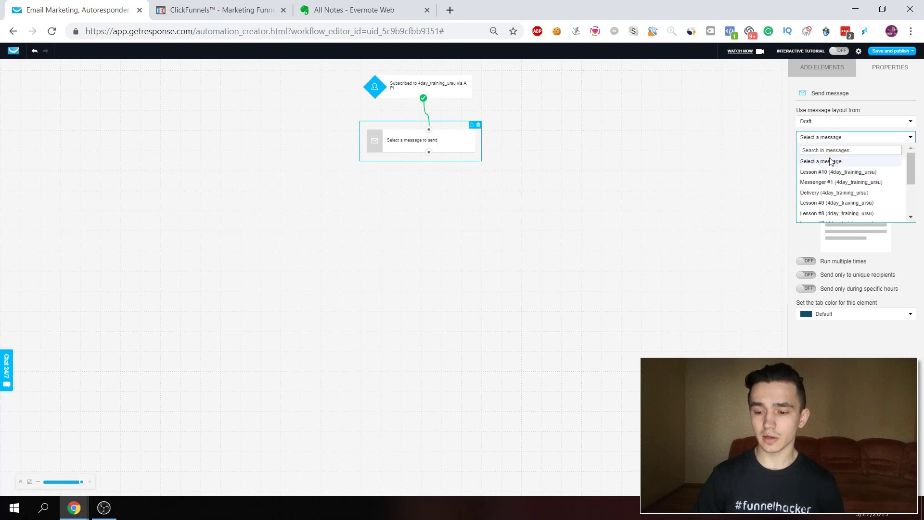
{"action": "left_click", "coordinate": [833, 174]}
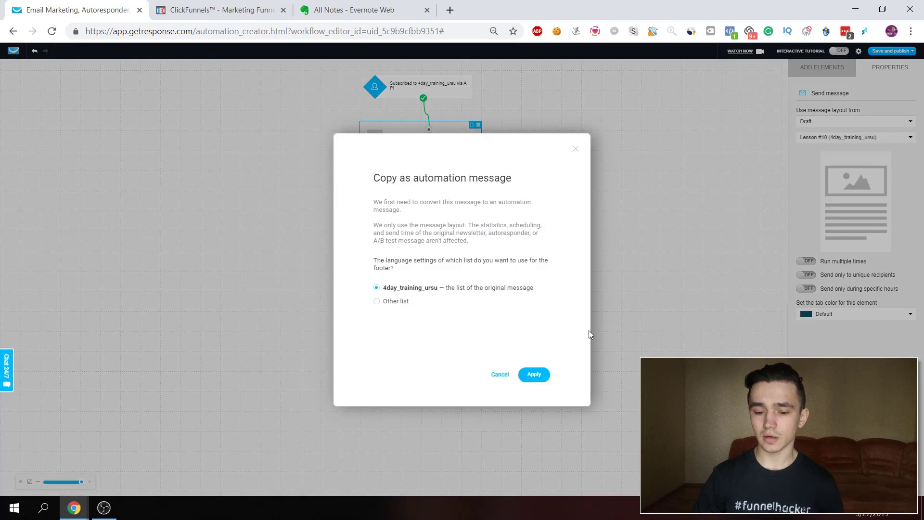
{"action": "left_click", "coordinate": [541, 376]}
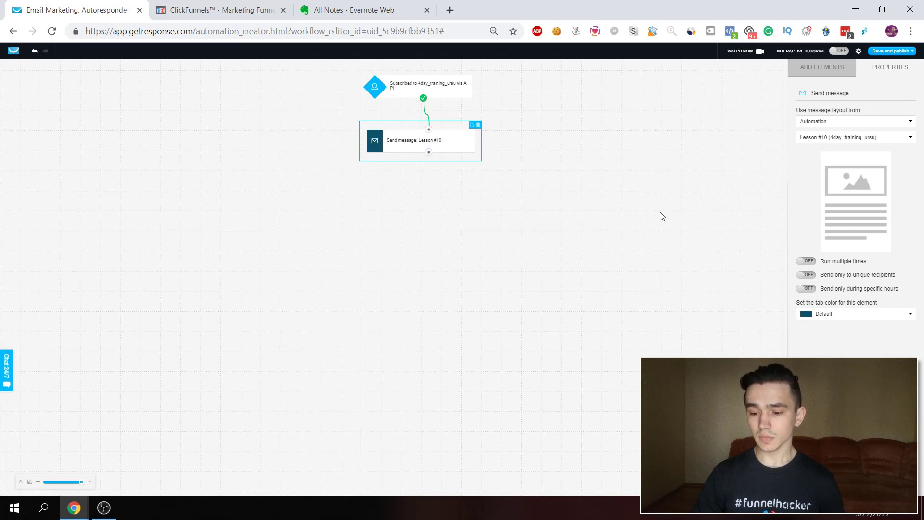
Reopen Add Elements to browse actions such as Wait and Move to workflow
{"action": "left_click", "coordinate": [822, 69]}
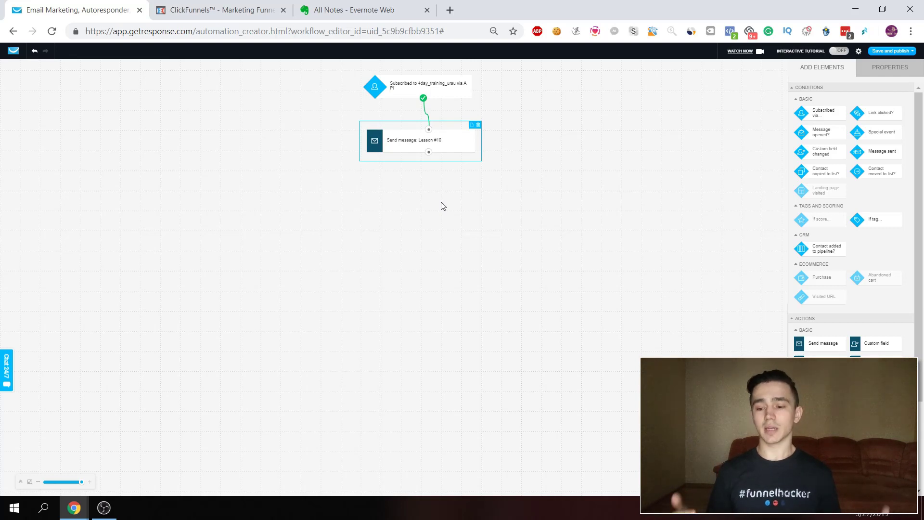
{"action": "scroll", "coordinate": [872, 355], "scroll_direction": "down", "scroll_amount": 1}
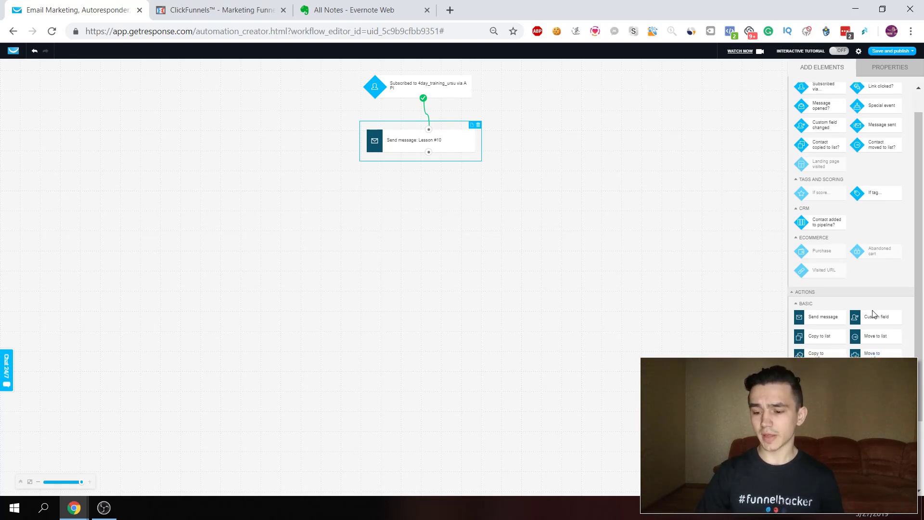
{"action": "scroll", "coordinate": [871, 318], "scroll_direction": "down", "scroll_amount": 1}
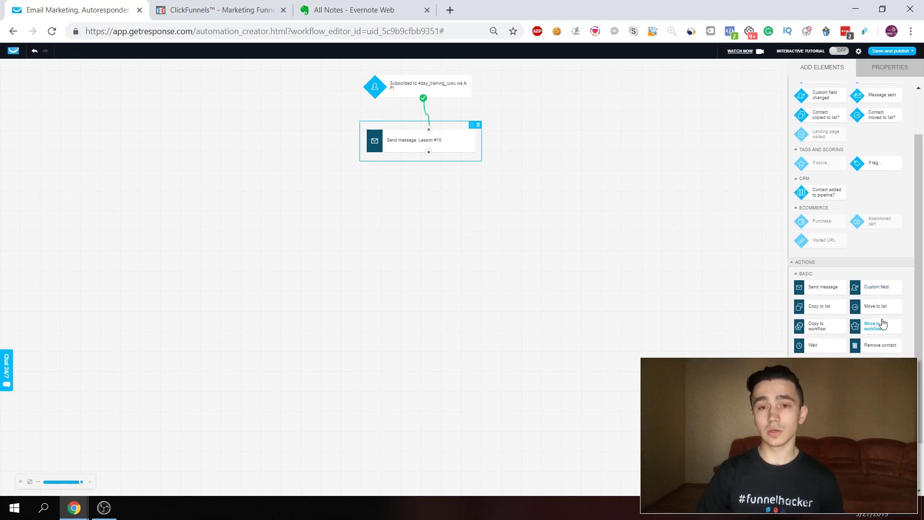